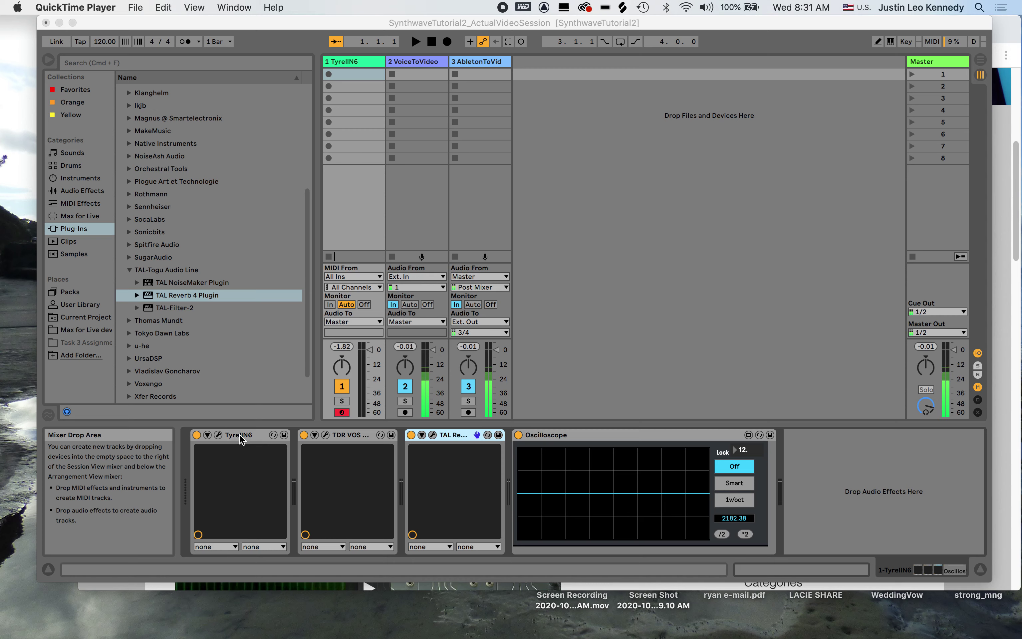
- Delete the TAL Reverb and TDR VOS devices from the TyrellN6 track's device chain
click(448, 439)
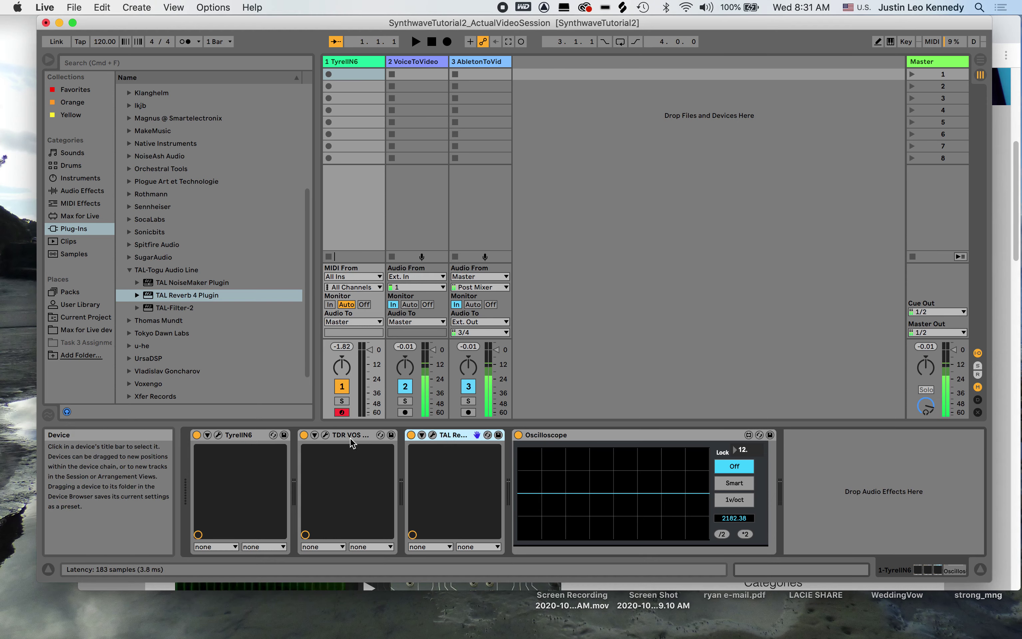
key(Delete)
click(349, 440)
key(Delete)
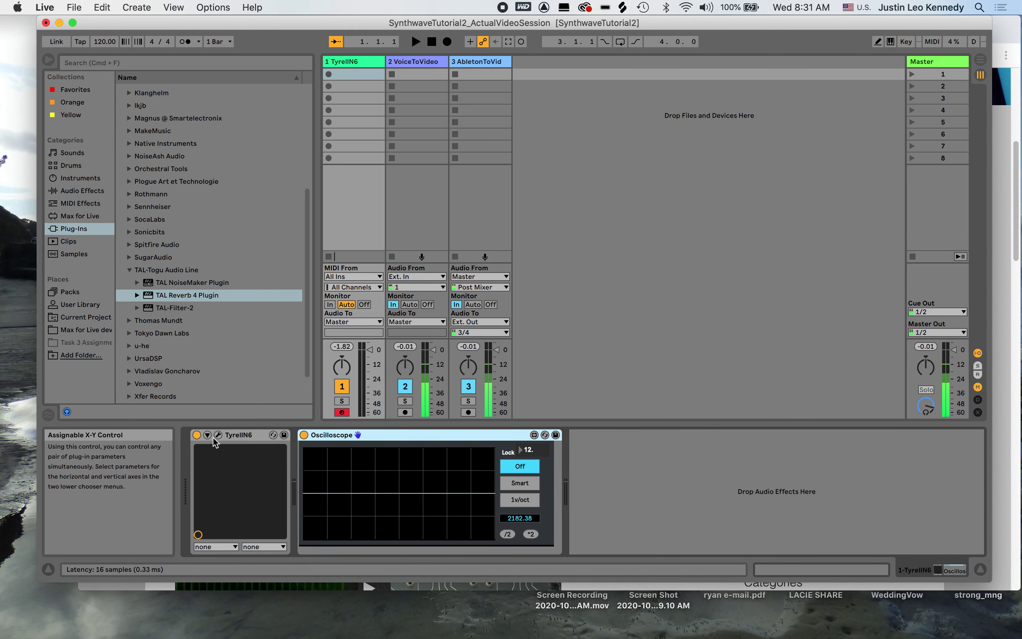
- Load the TUC - init preset from The Unshushable Coktor folder in TyrellN6 and adjust oscillator 1's Shape
click(218, 436)
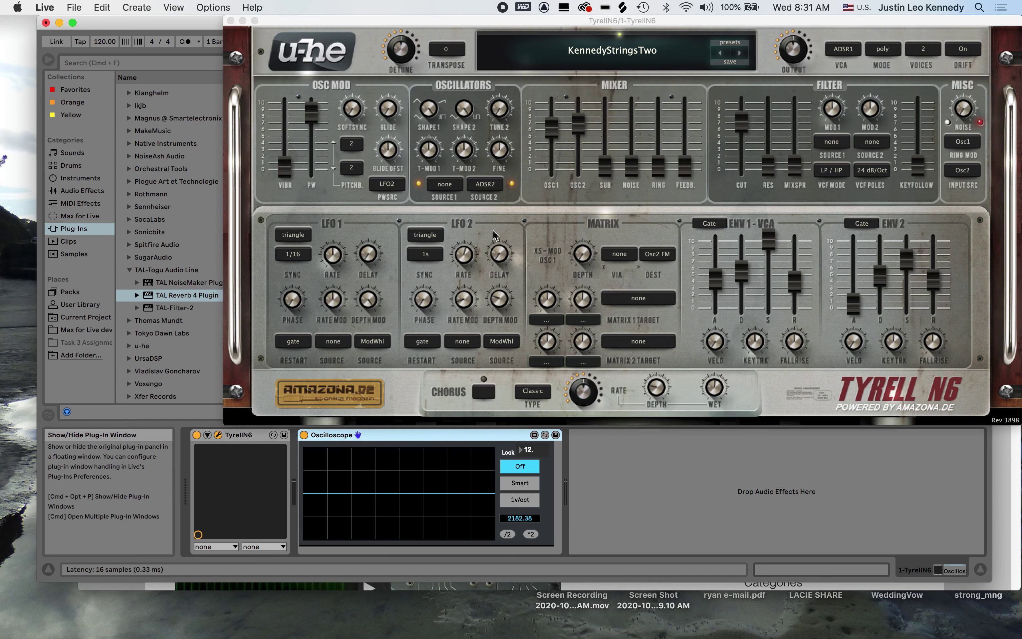
click(729, 50)
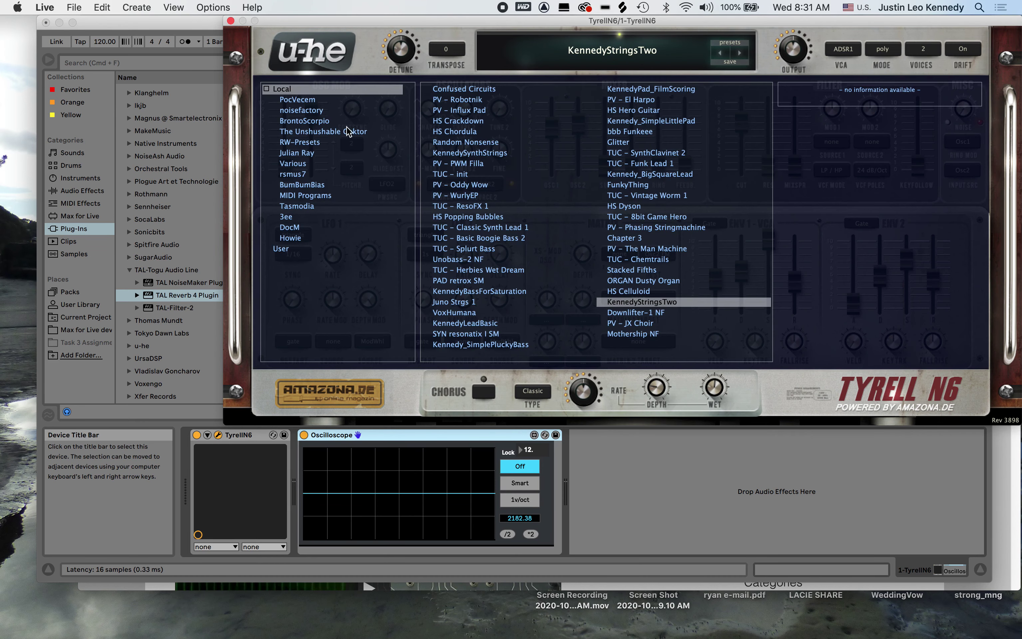
click(358, 133)
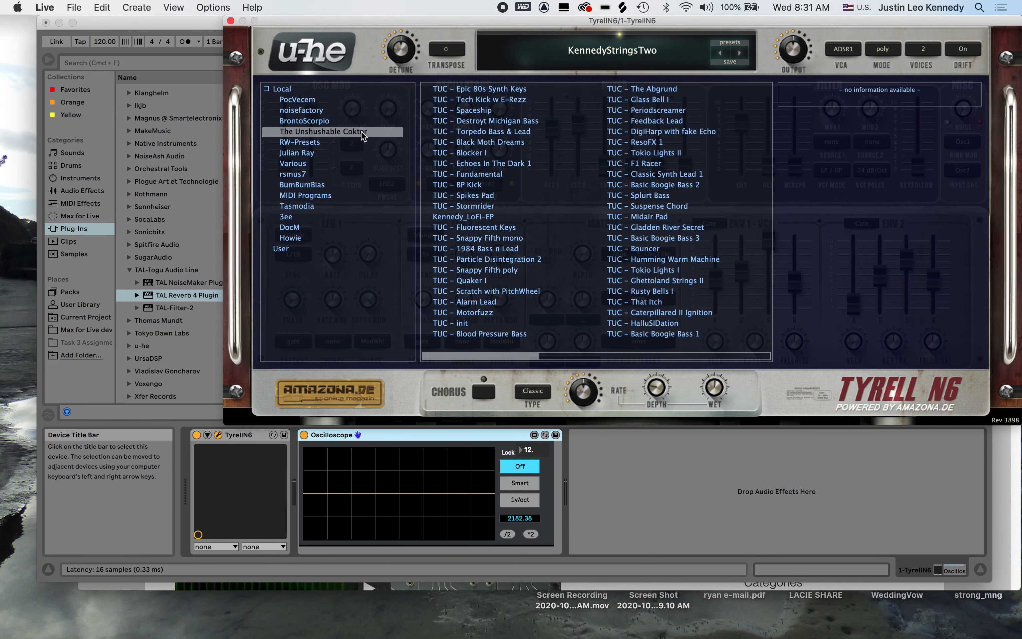
click(476, 324)
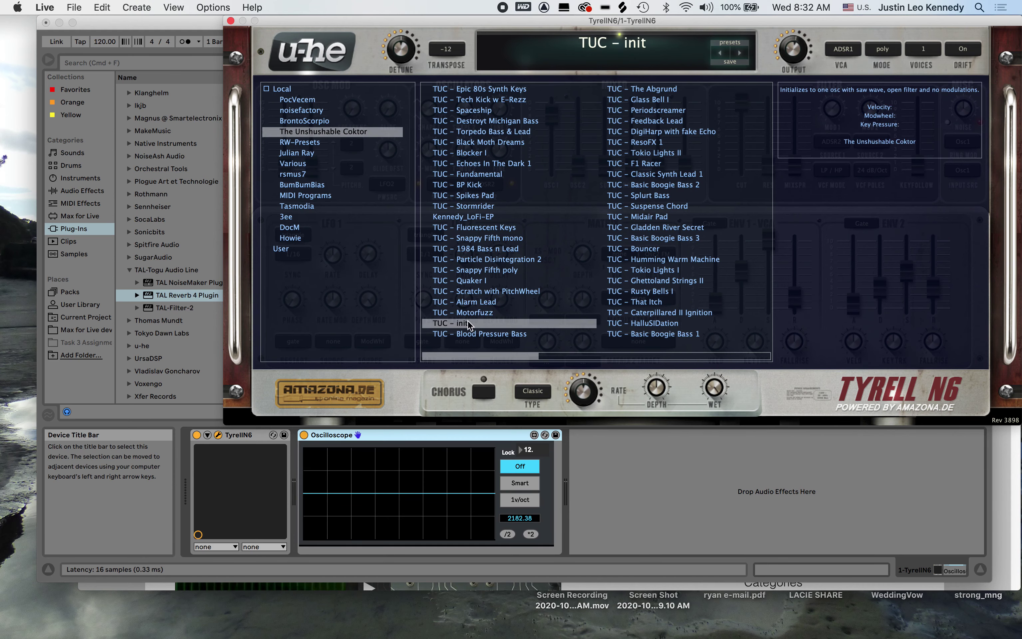
click(735, 48)
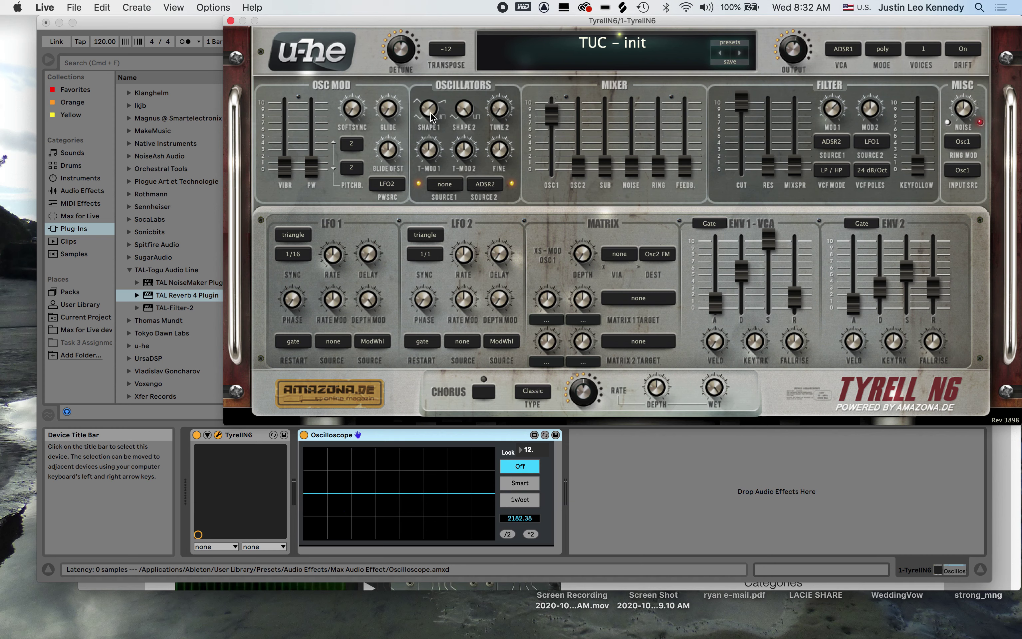
drag(431, 117, 476, 487)
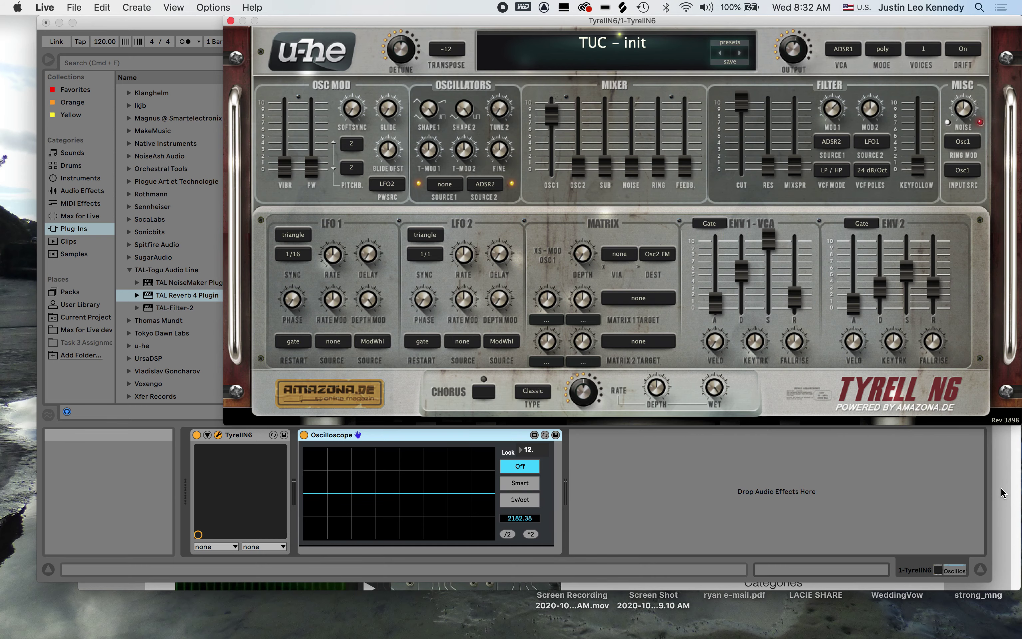
- Switch to Chrome, examine the pulse width modulation article's duty cycle diagrams, and minimize the browser to return to Live
key(super+Tab)
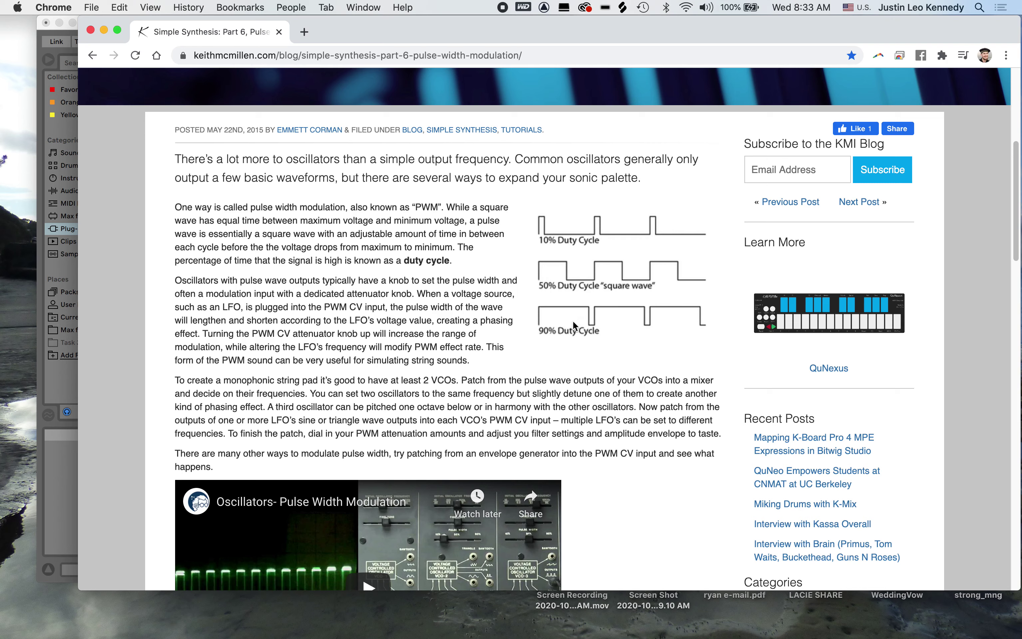
click(104, 30)
click(313, 29)
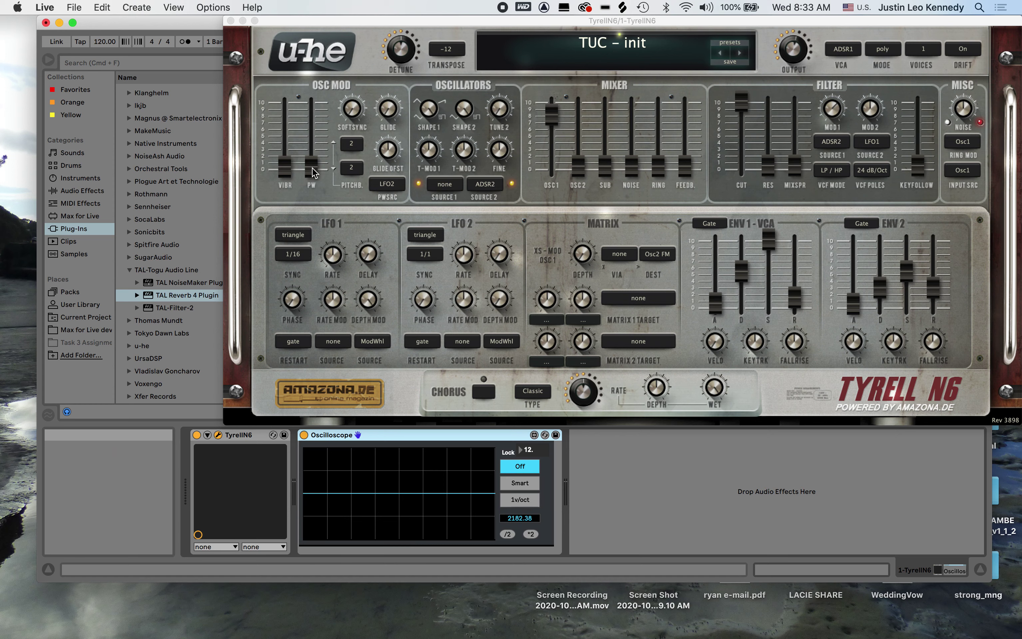
- Raise TyrellN6's pulse width (PW) depth in the OSC MOD section to about 42.20
drag(313, 171, 303, 32)
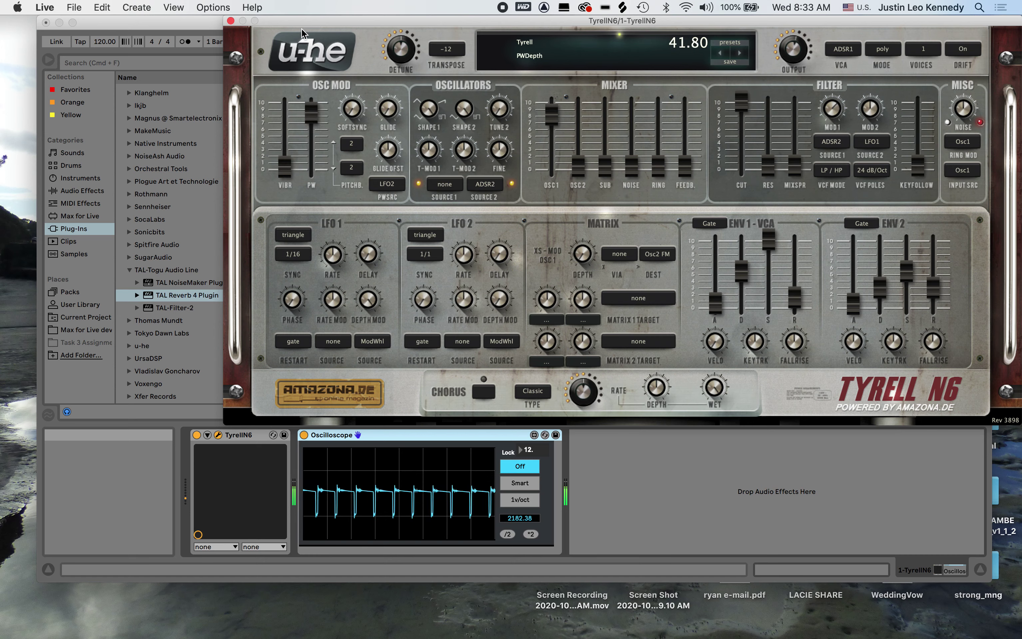
drag(302, 29, 303, 27)
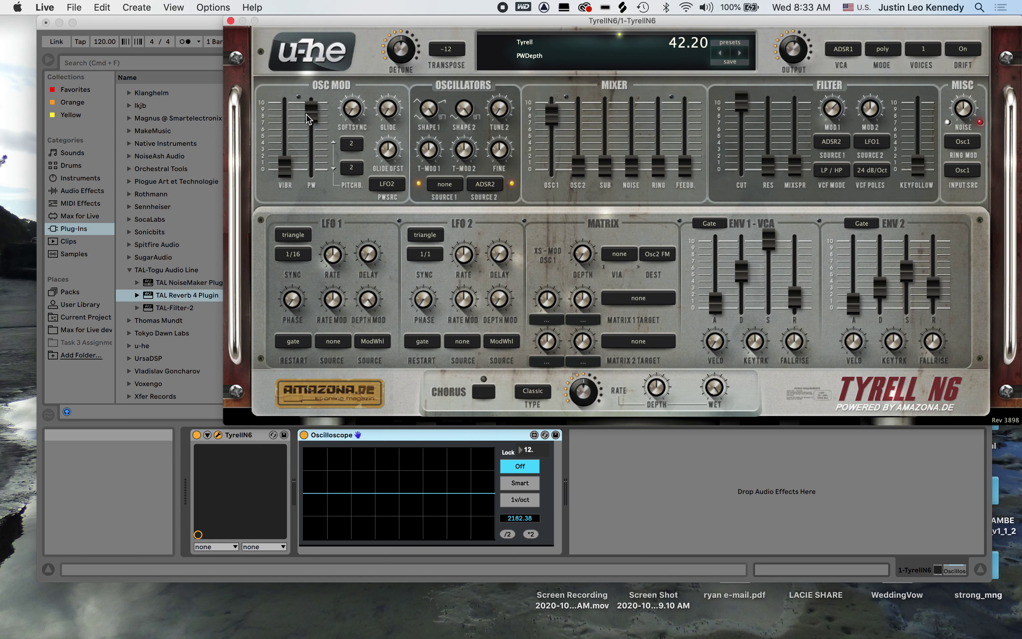
drag(310, 121, 310, 122)
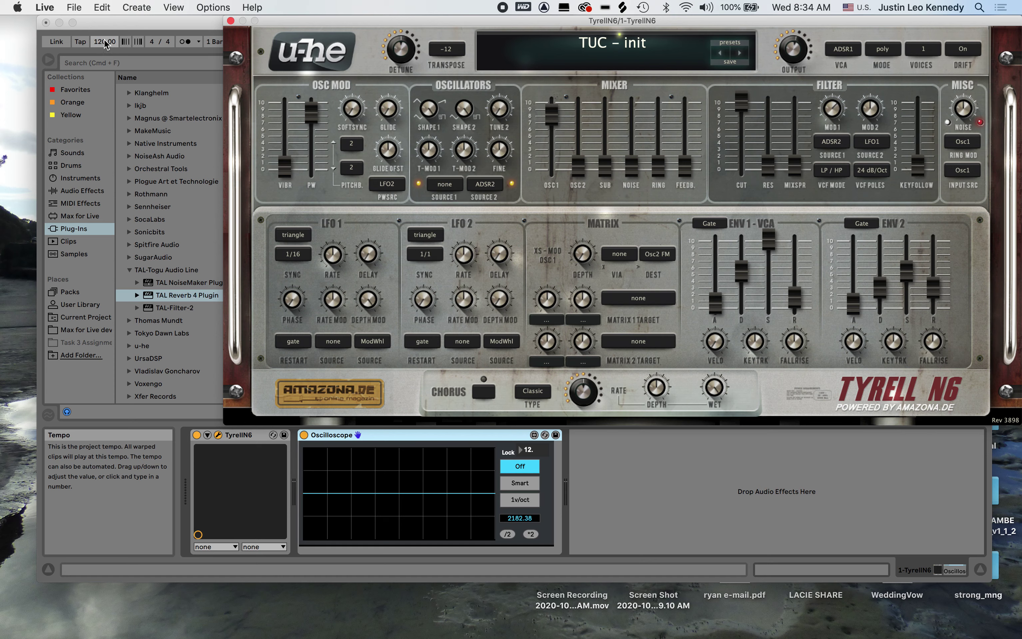
- Raise the project tempo to 357 BPM and set it back to 120 BPM
drag(105, 41, 105, 1)
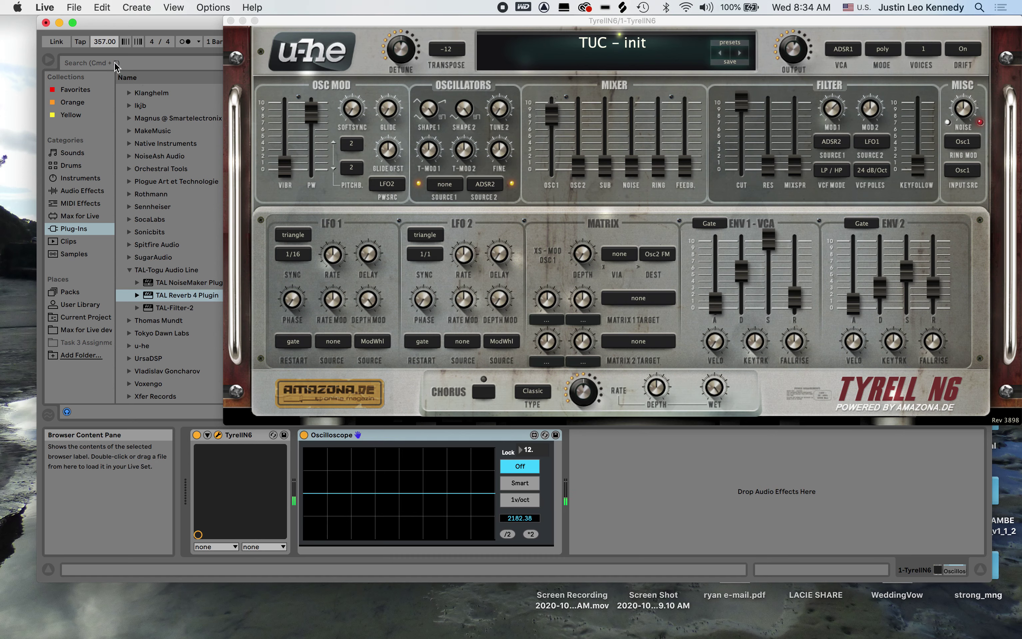
click(101, 41)
text(120)
key(Return)
- Set LFO 2's sync to 1s and its rate to about 0.70
click(426, 255)
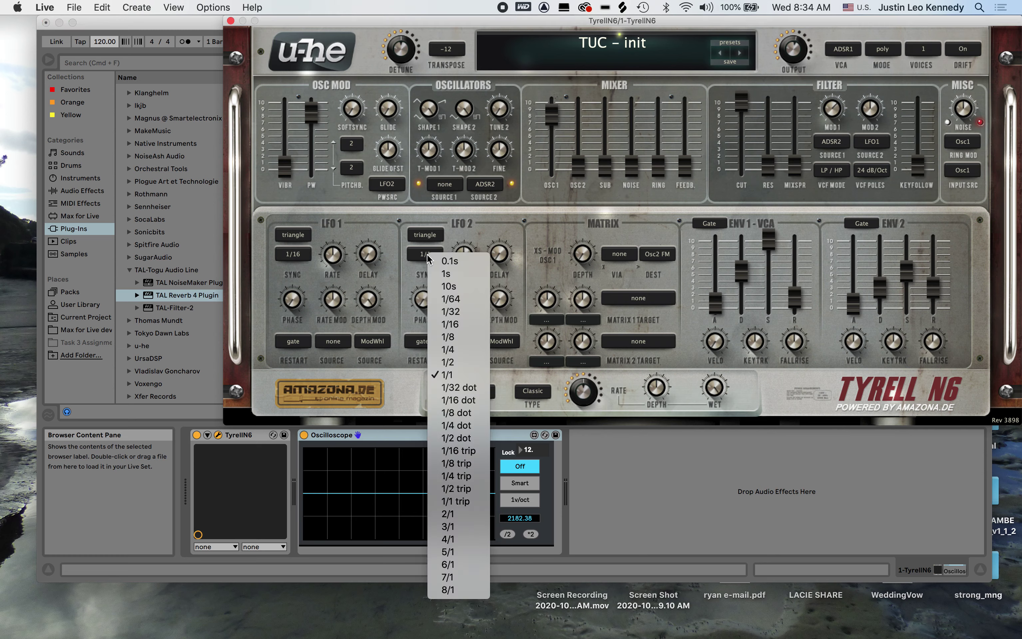
click(458, 275)
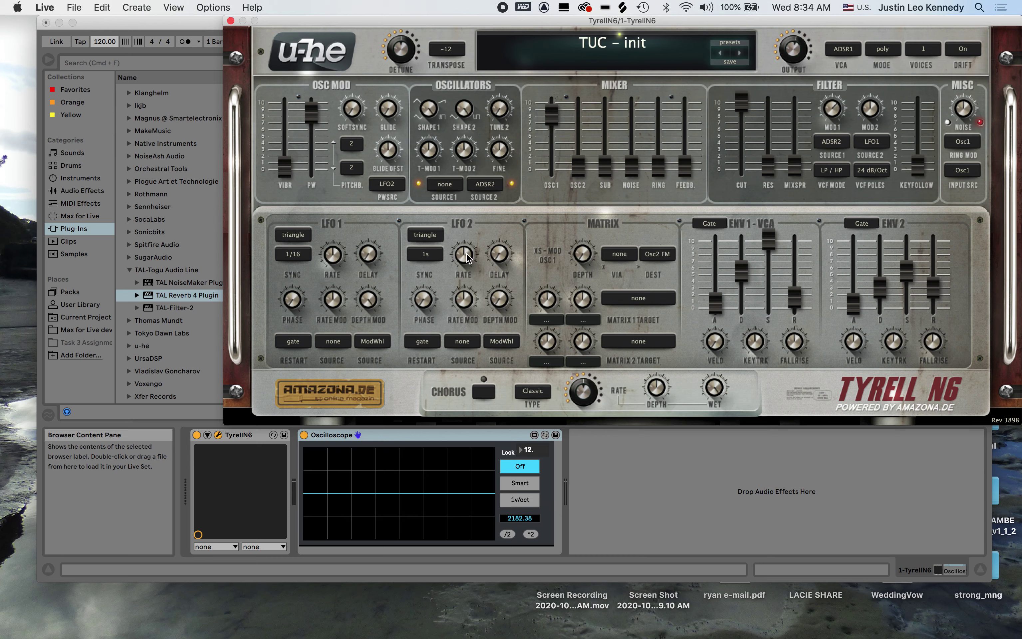
drag(466, 257, 464, 257)
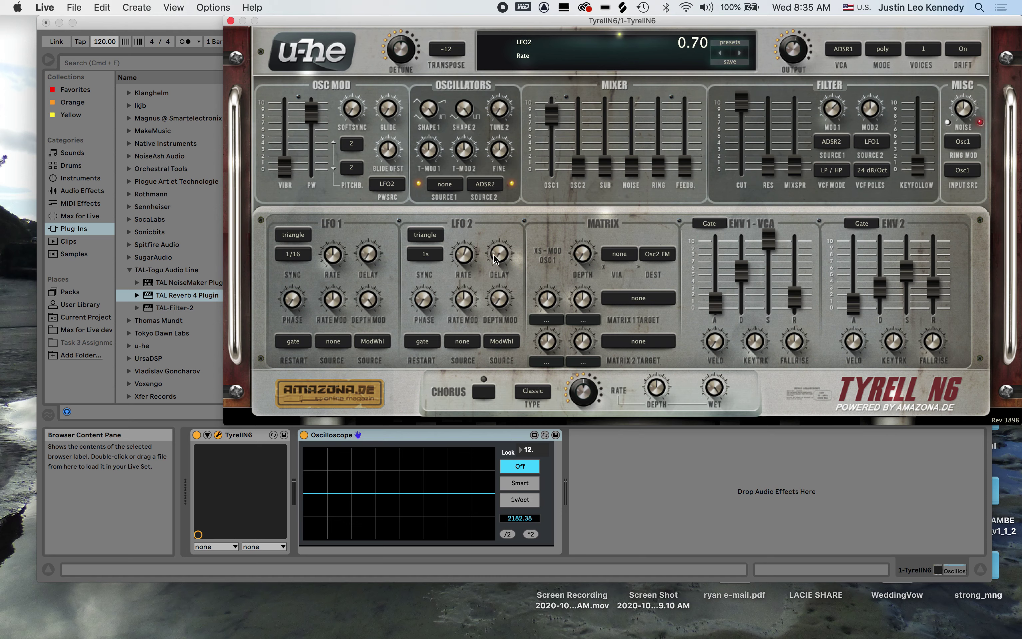
drag(499, 298, 489, 255)
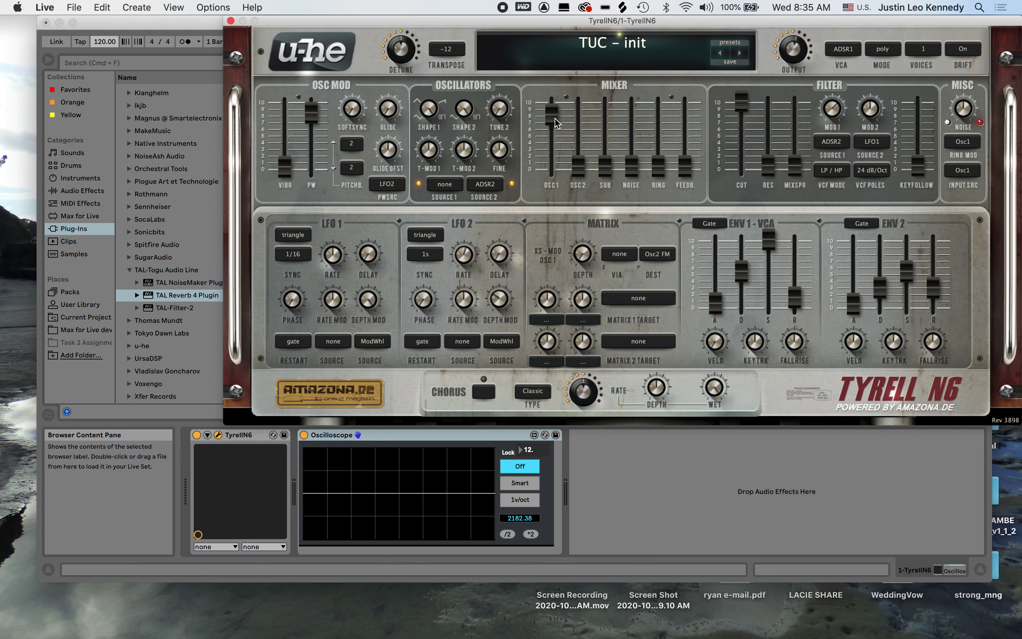
- Lower oscillator 1's mixer level to about 6 and raise oscillator 2's to about 7 on the slider scale
drag(555, 118, 553, 124)
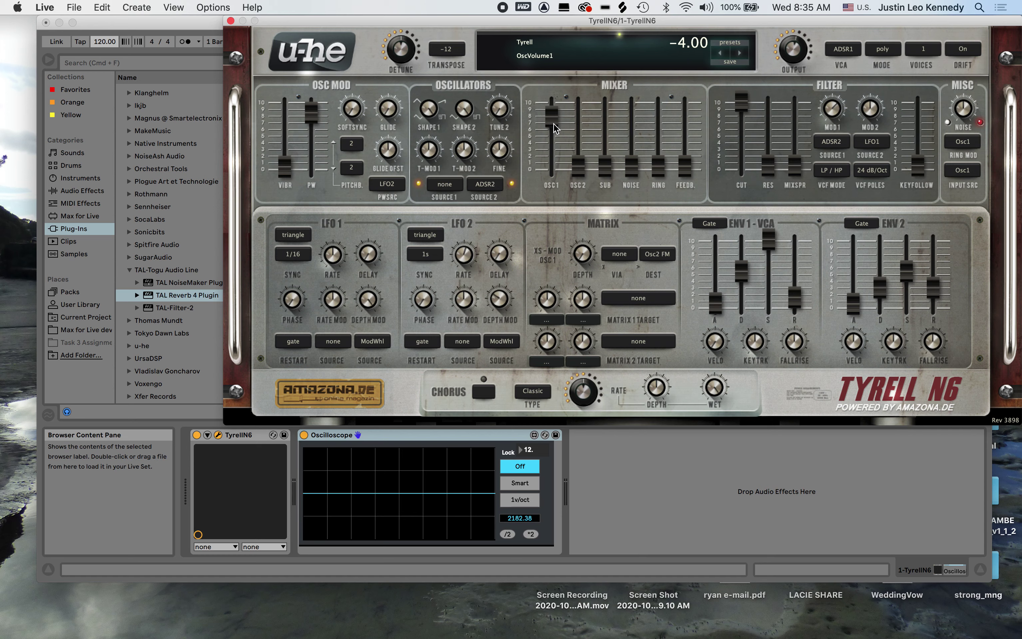
drag(553, 123, 553, 124)
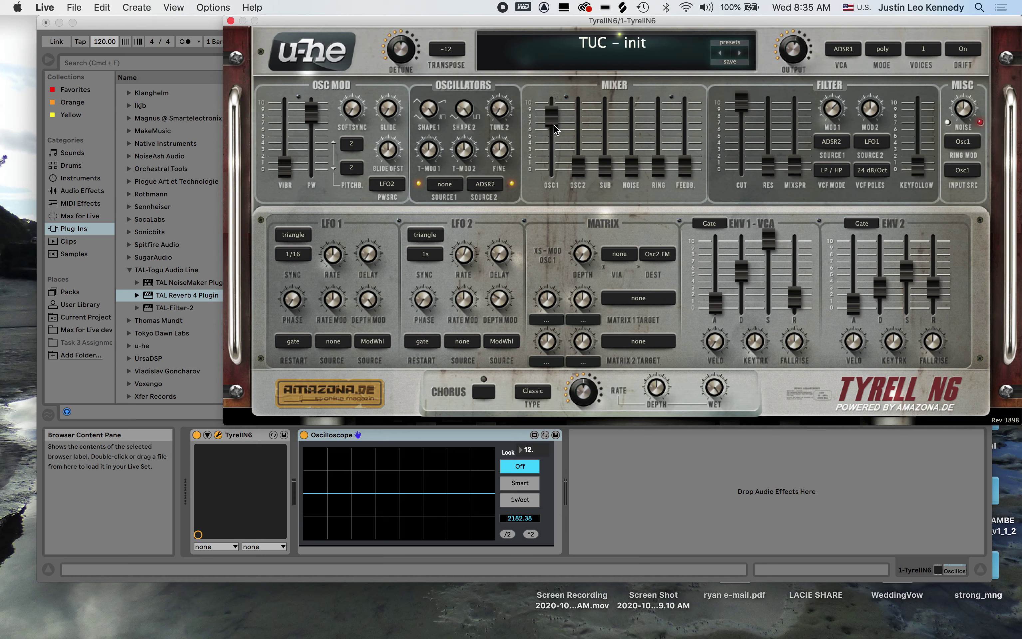
drag(553, 125, 555, 127)
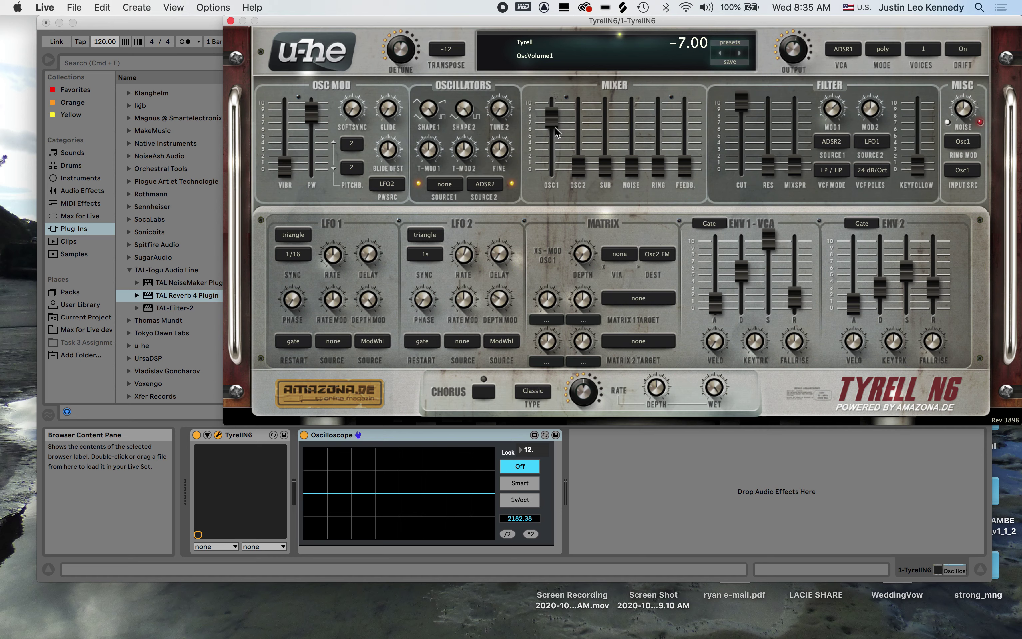
drag(555, 127, 563, 152)
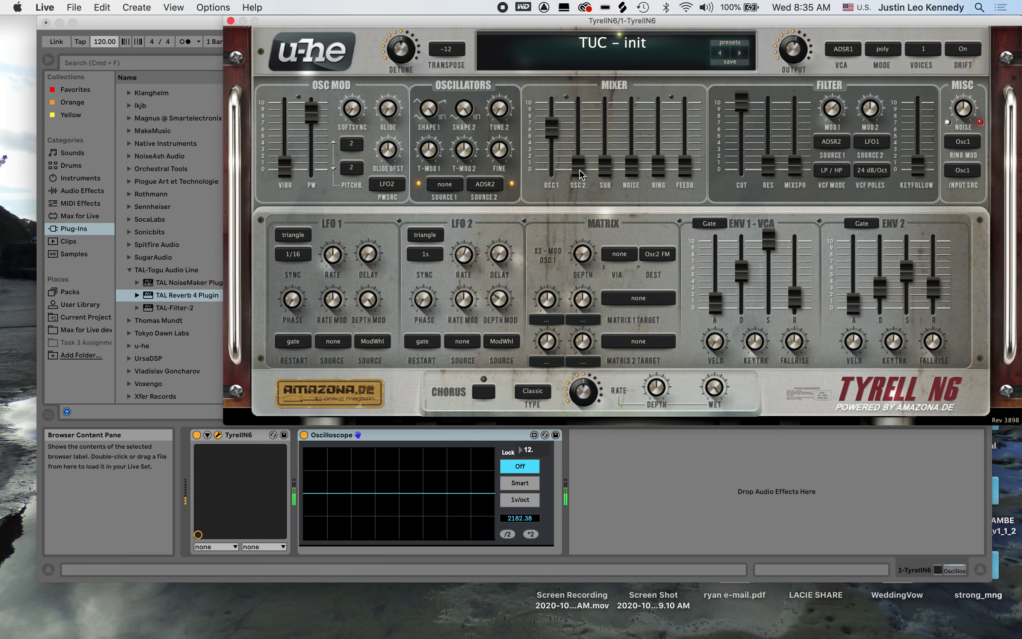
drag(579, 170, 596, 117)
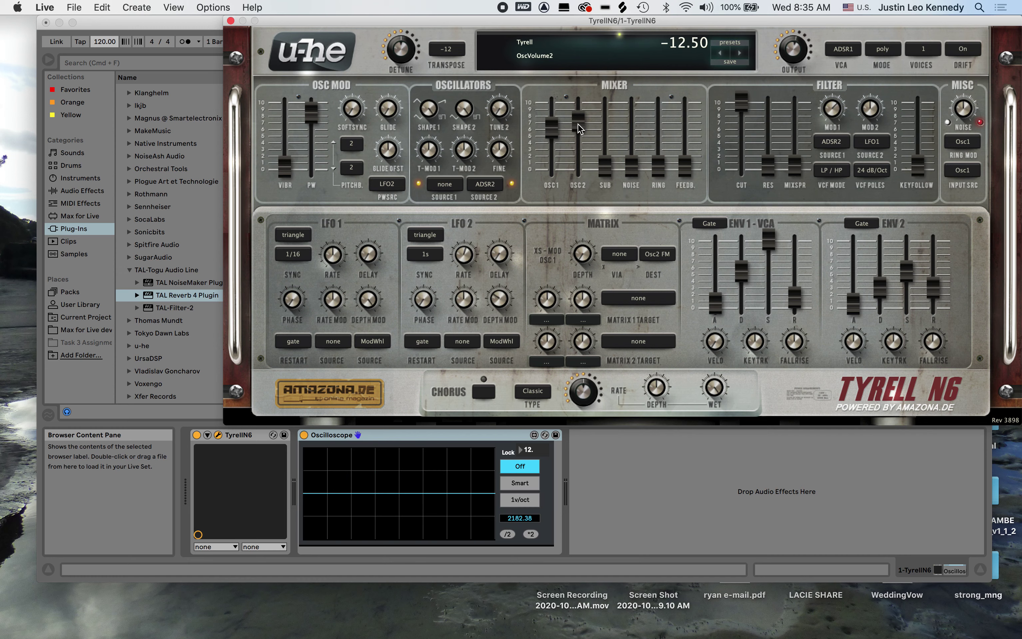
drag(578, 124, 579, 130)
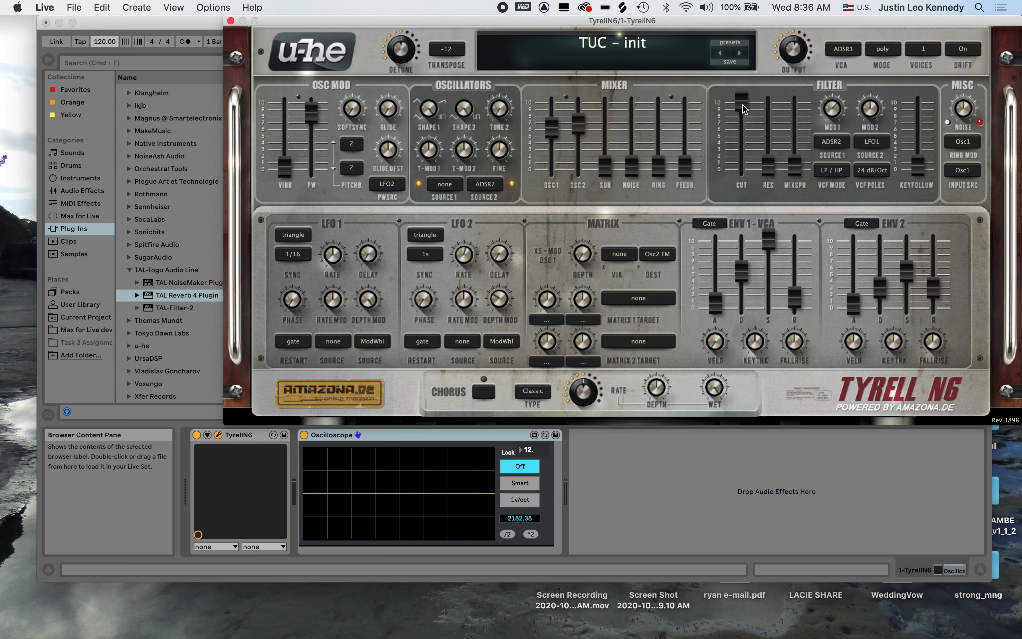
- Lower the filter cutoff to about 111.50
drag(742, 104, 742, 147)
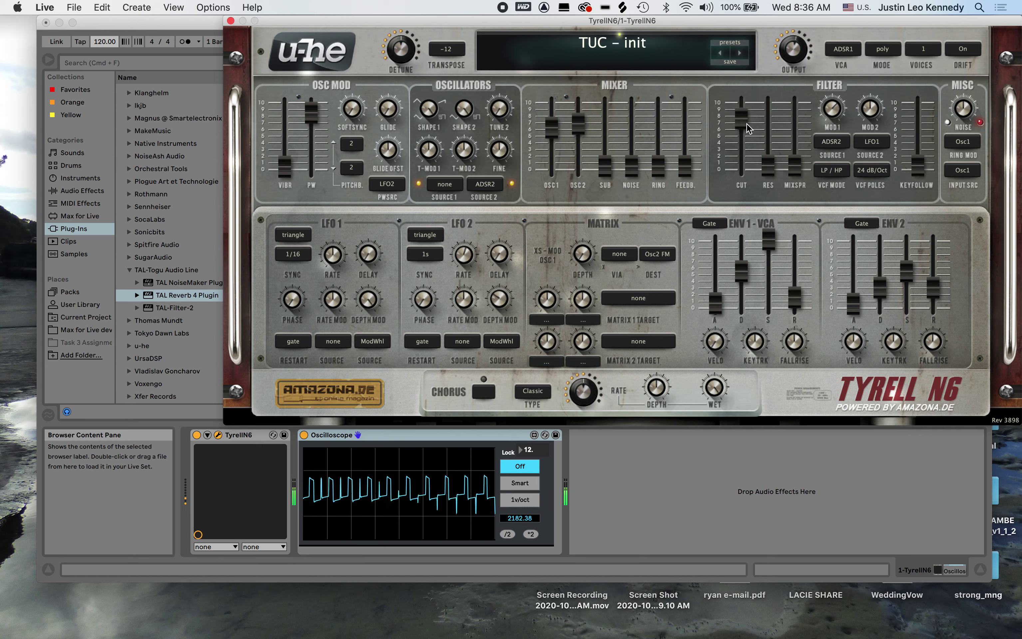
drag(746, 123, 746, 131)
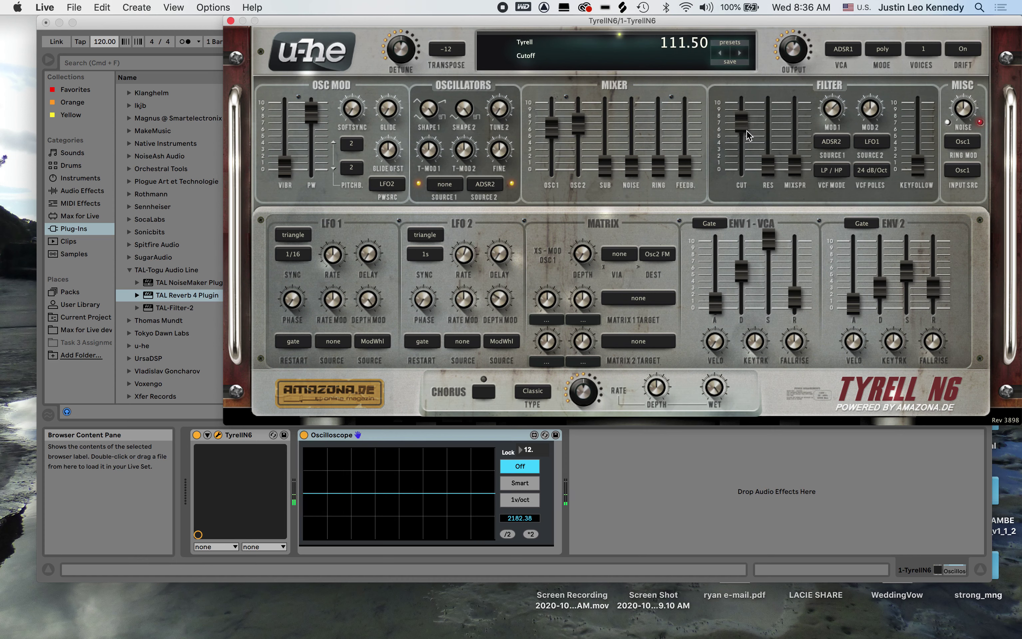
scroll(798, 49, down, 5)
scroll(798, 51, down, 1)
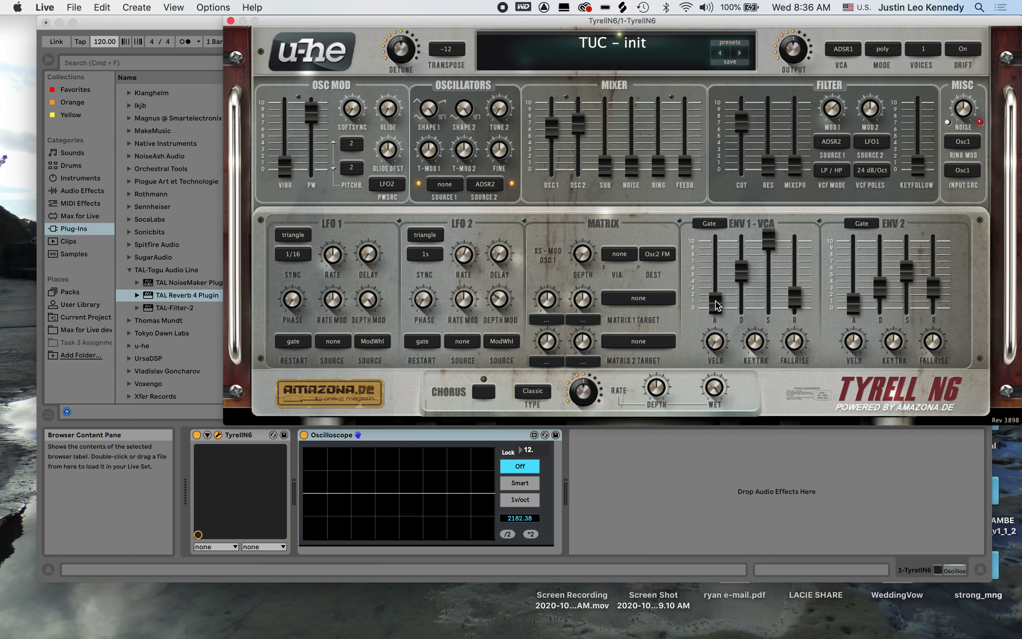
- Raise the ENV 1 VCA attack to about 4 on the slider scale and its release to about 34.00
drag(716, 301, 706, 242)
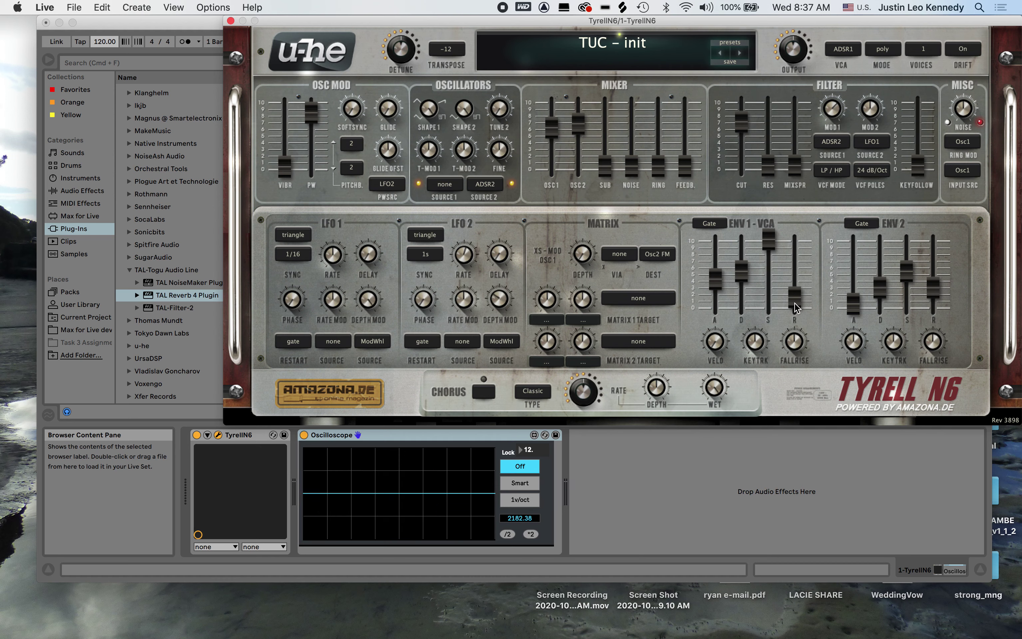
drag(794, 307, 793, 263)
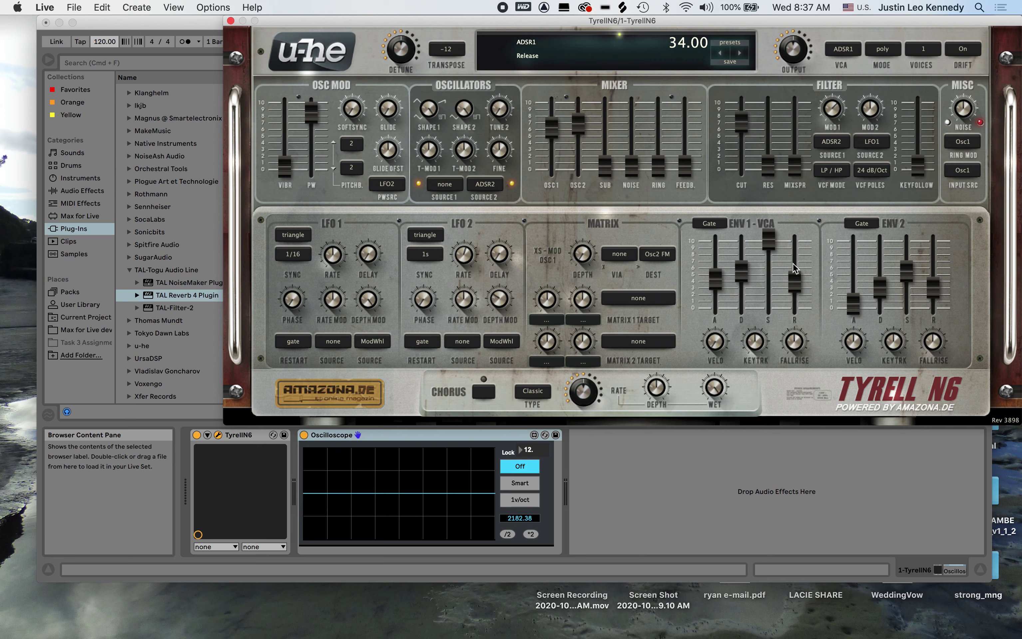
drag(795, 283, 795, 282)
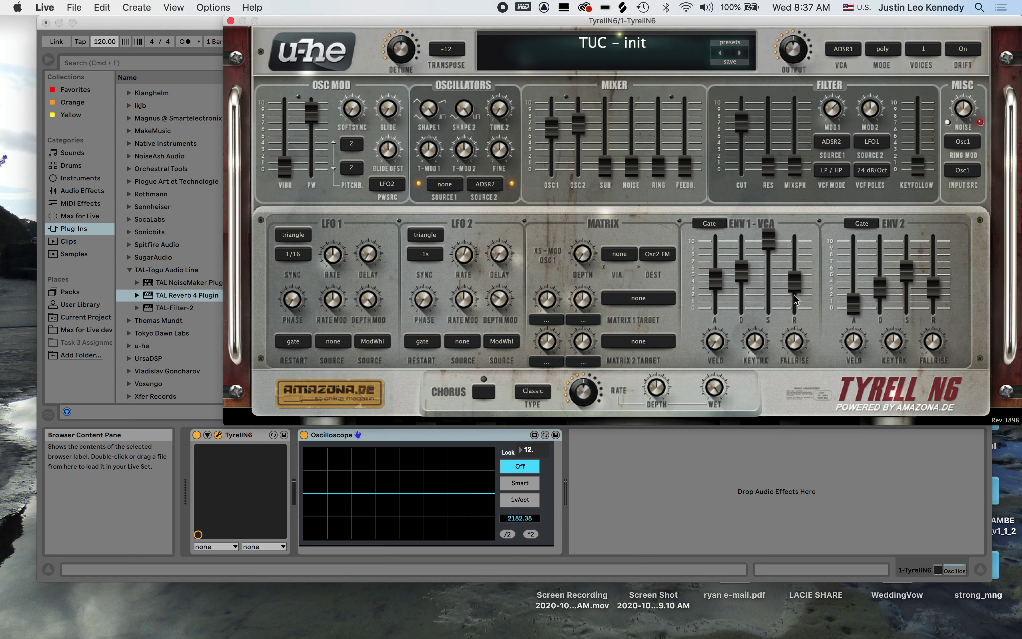
- Make small adjustments to oscillator 2's tune modulation depth (T-Mod 2)
click(468, 158)
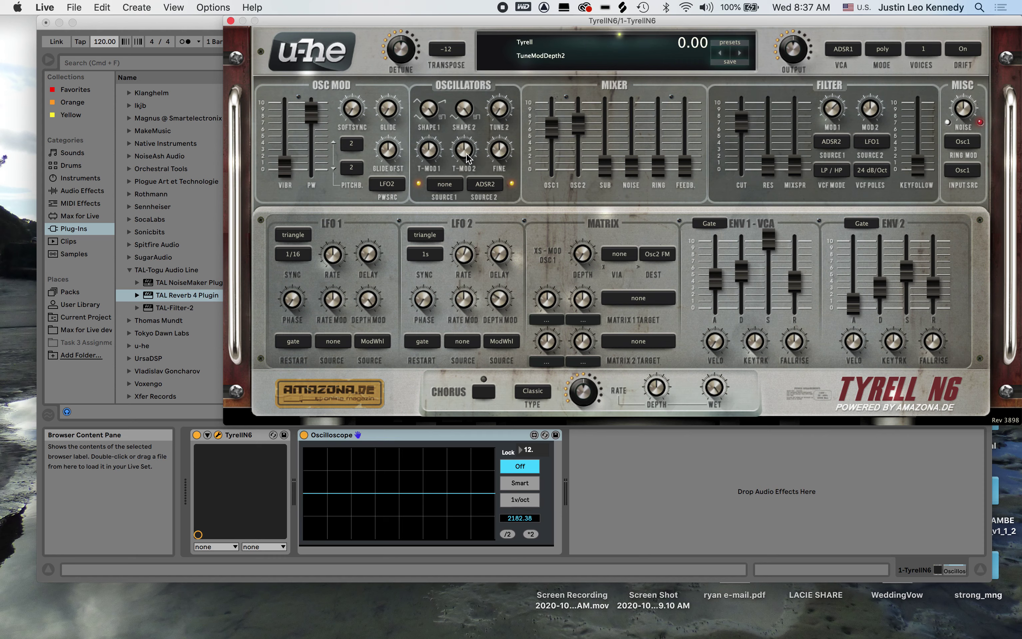
scroll(467, 153, up, 3)
scroll(467, 154, down, 2)
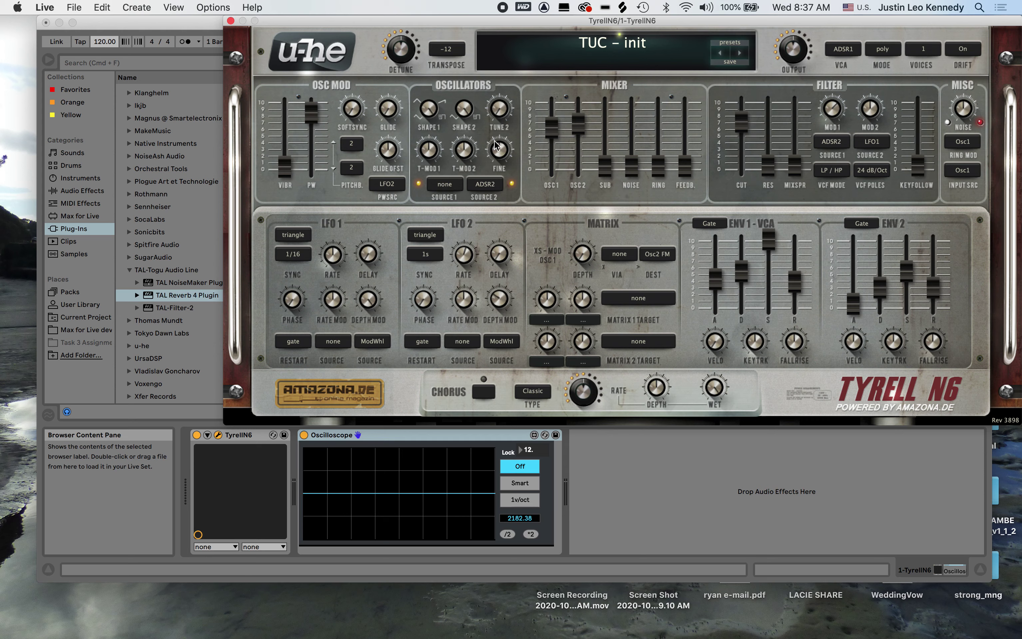
- Set the synth's transpose to 0
click(453, 51)
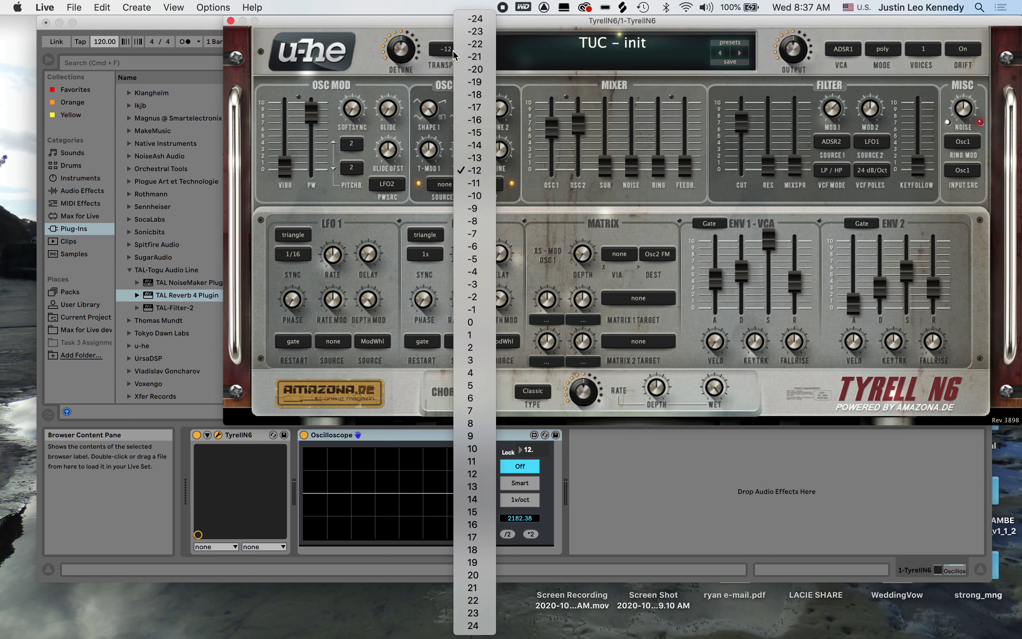
click(490, 321)
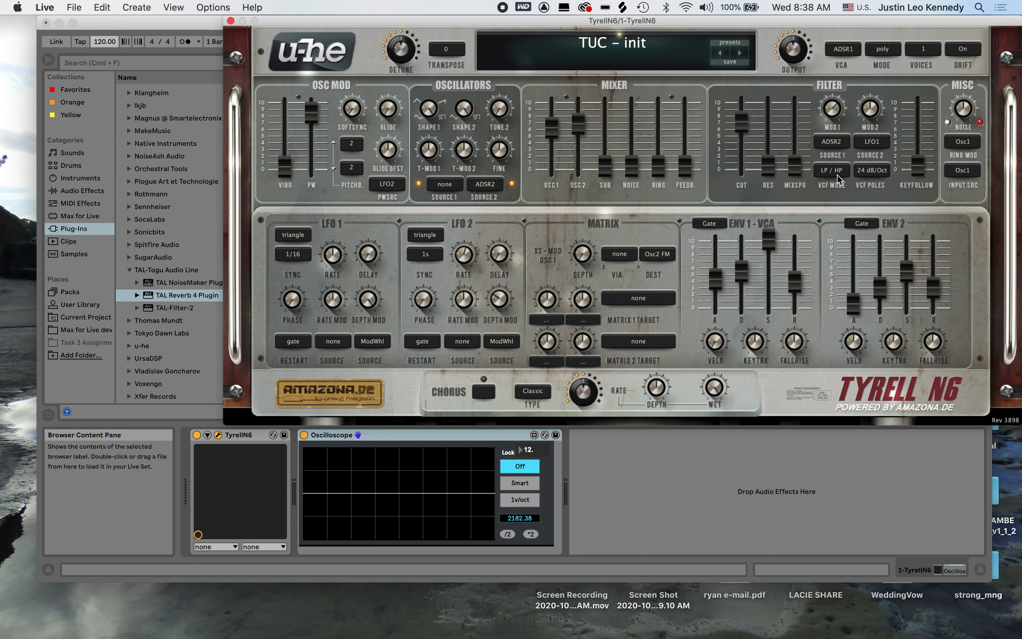
- Set both filter modulation sources to none and the synth's number of voices to 2
click(833, 140)
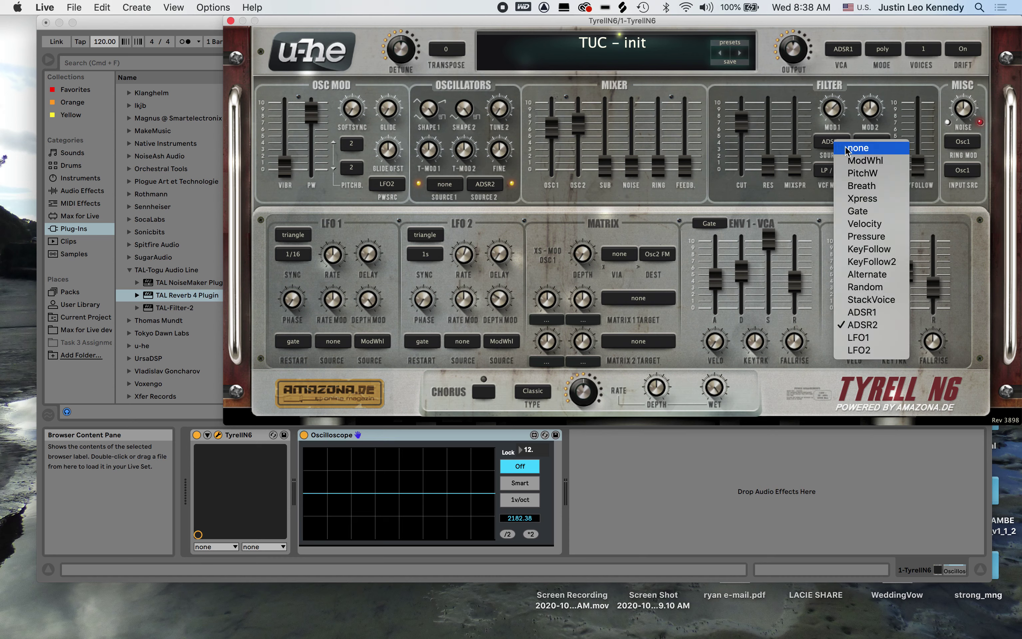
click(848, 149)
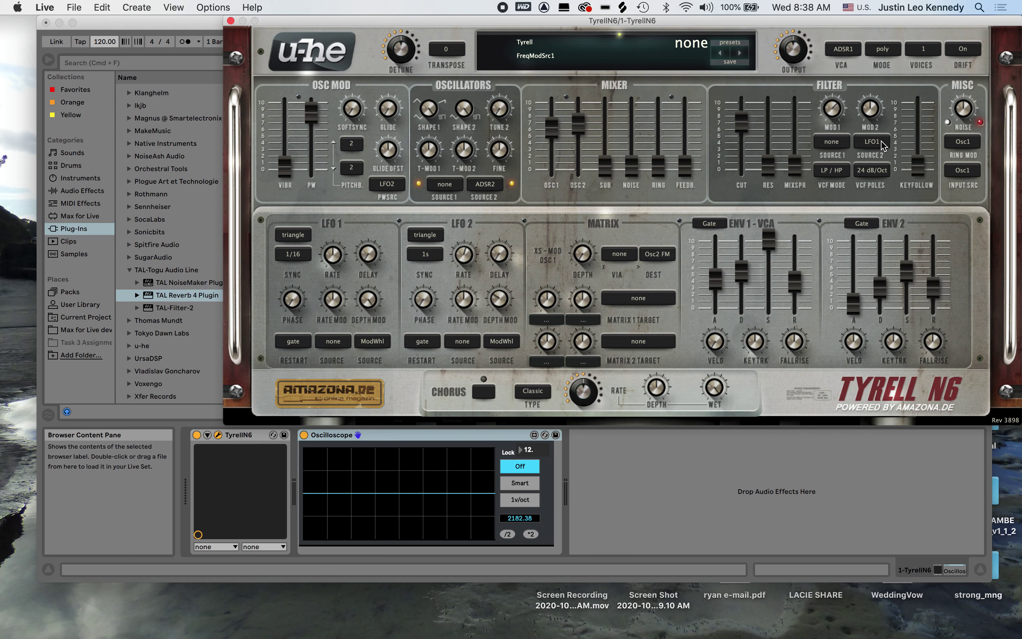
click(882, 145)
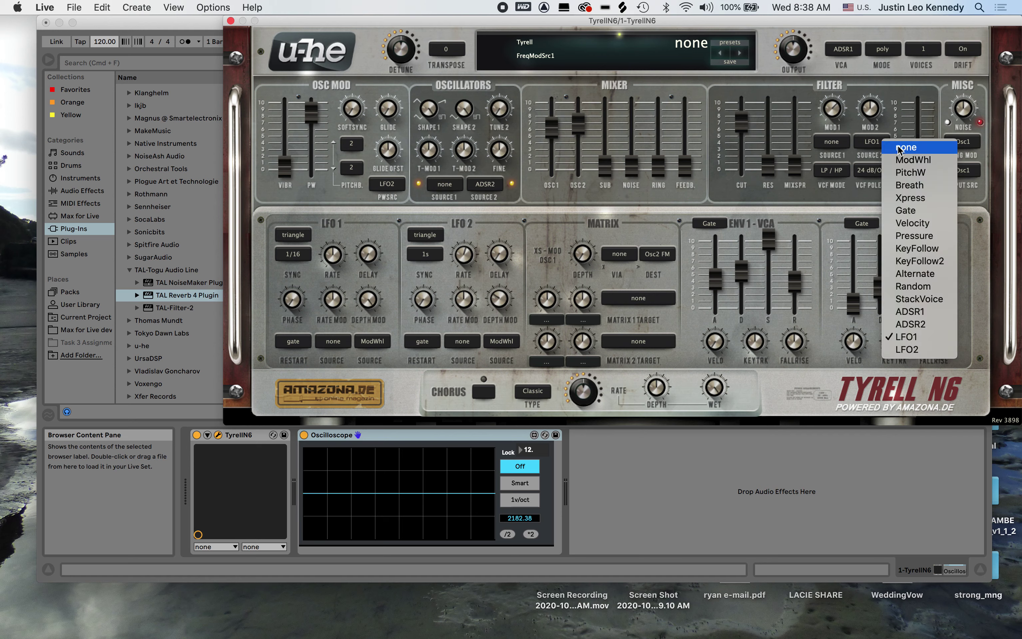
click(883, 147)
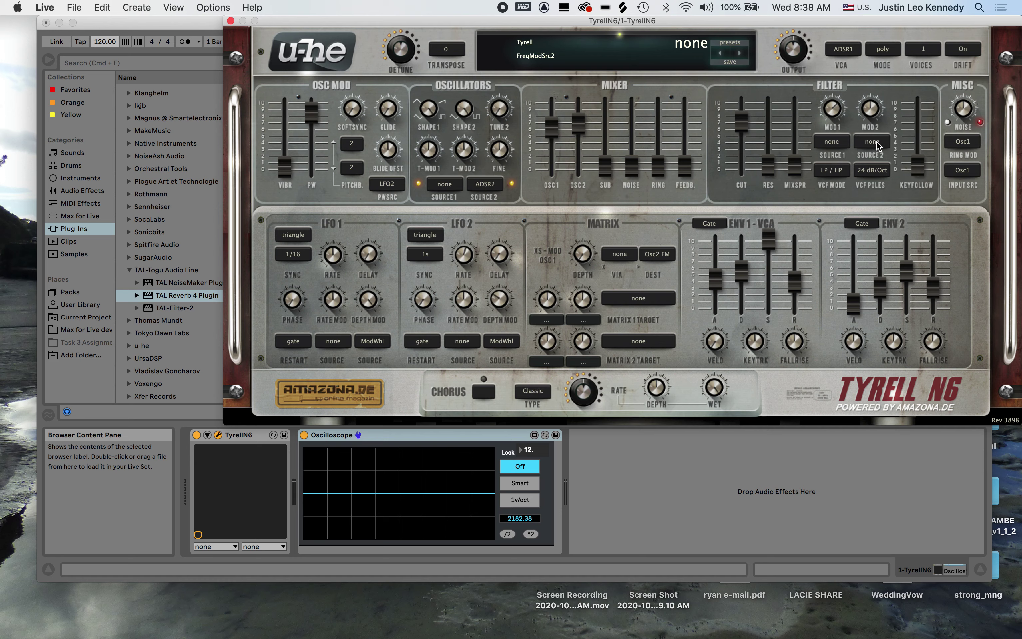
click(927, 47)
click(947, 68)
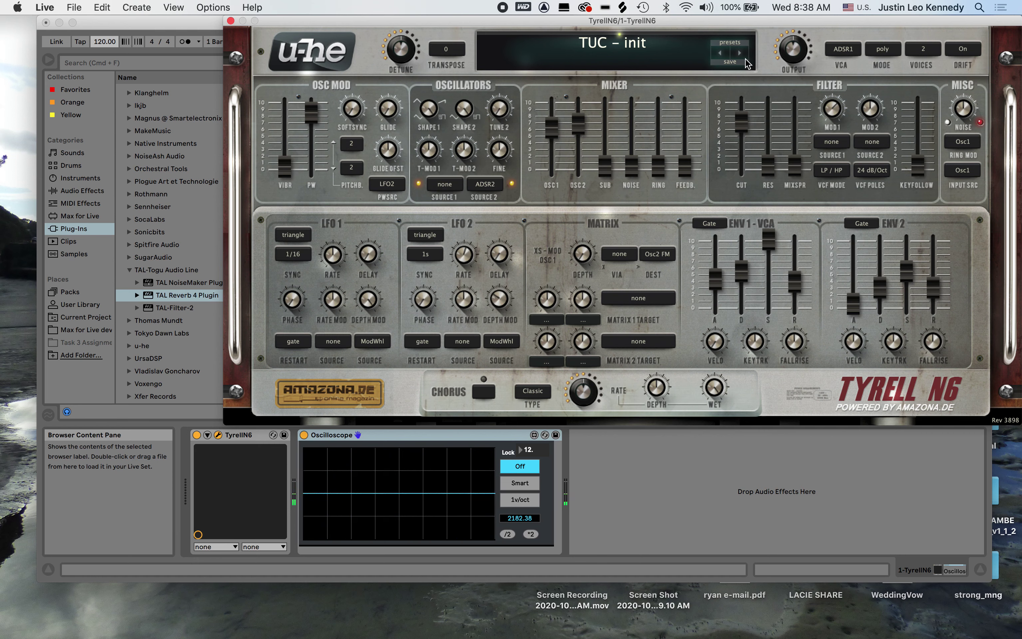
- Start saving the patch as a preset named with the author's surname followed by "_80sStringPad-PWM"
click(731, 62)
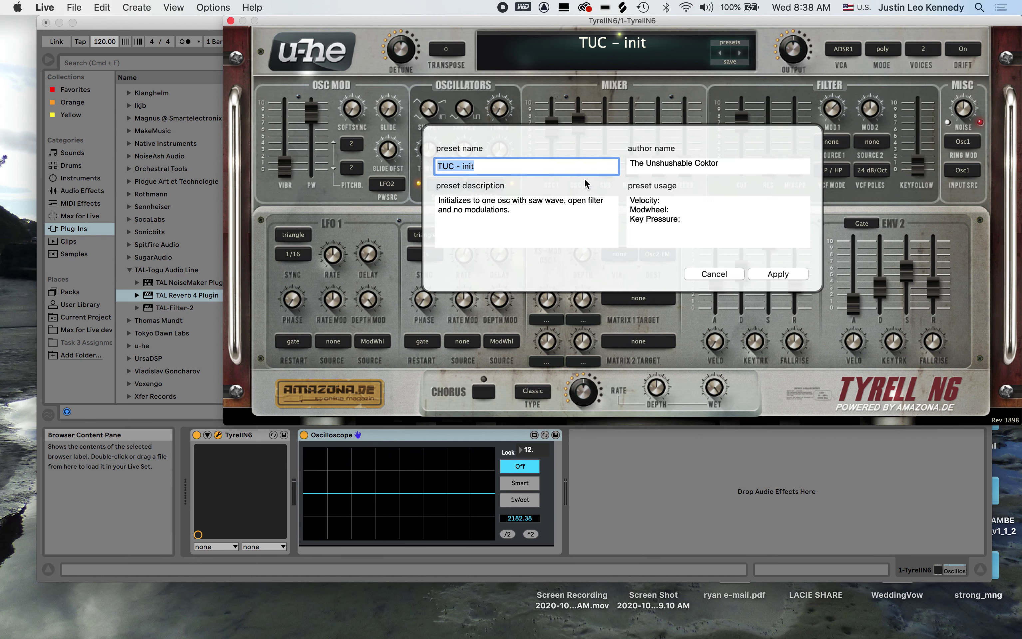
text(Kennedy_80sStringPad)
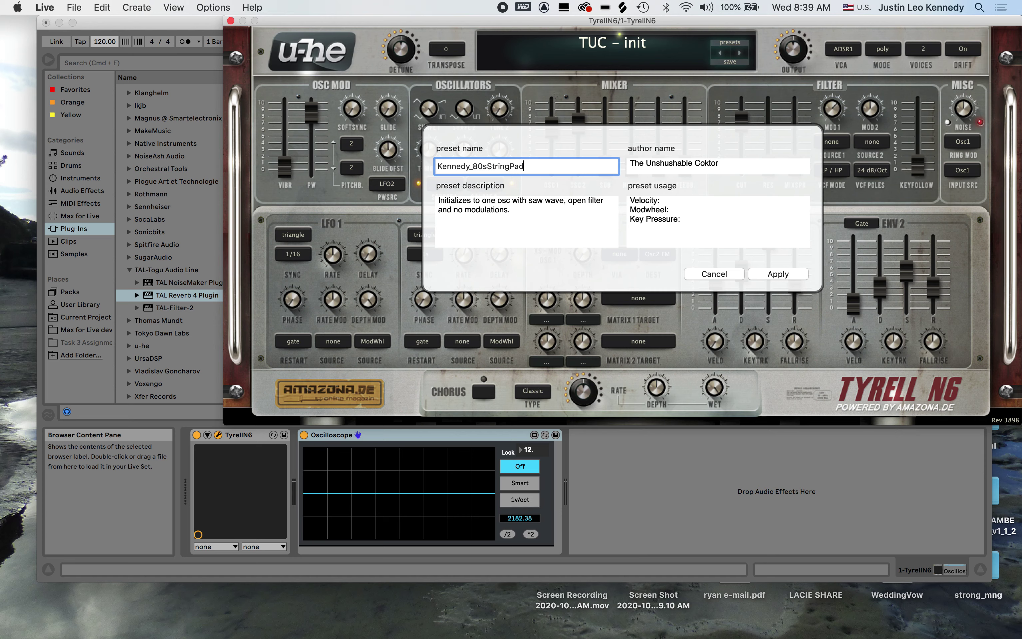
text(-PWM)
- Replace the preset's author name with the sound designer's full name and clear the preset usage notes
drag(734, 163, 612, 168)
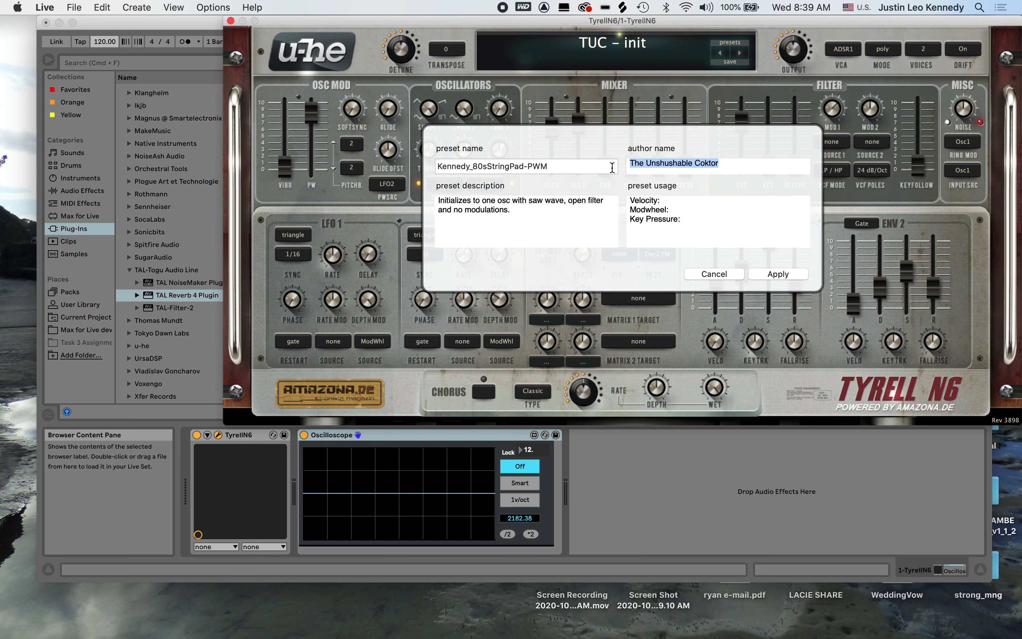
text(Justin L)
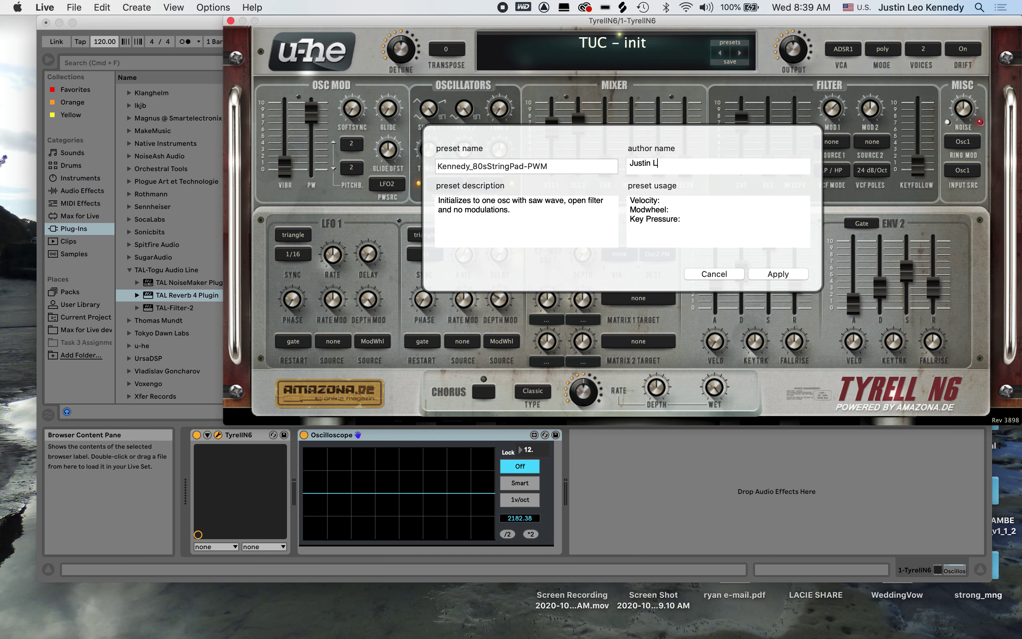
text(eo Kennedy)
drag(707, 221, 575, 179)
key(BackSpace)
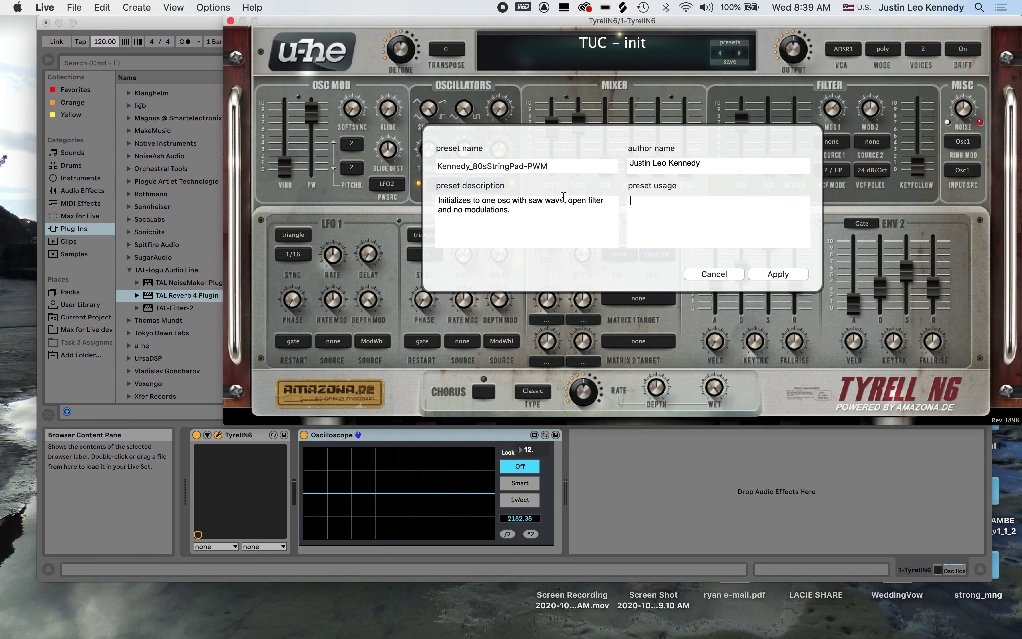
- Replace the preset description with "1980s sounding string pad with PWM." and save the preset
drag(512, 210, 364, 181)
key(BackSpace)
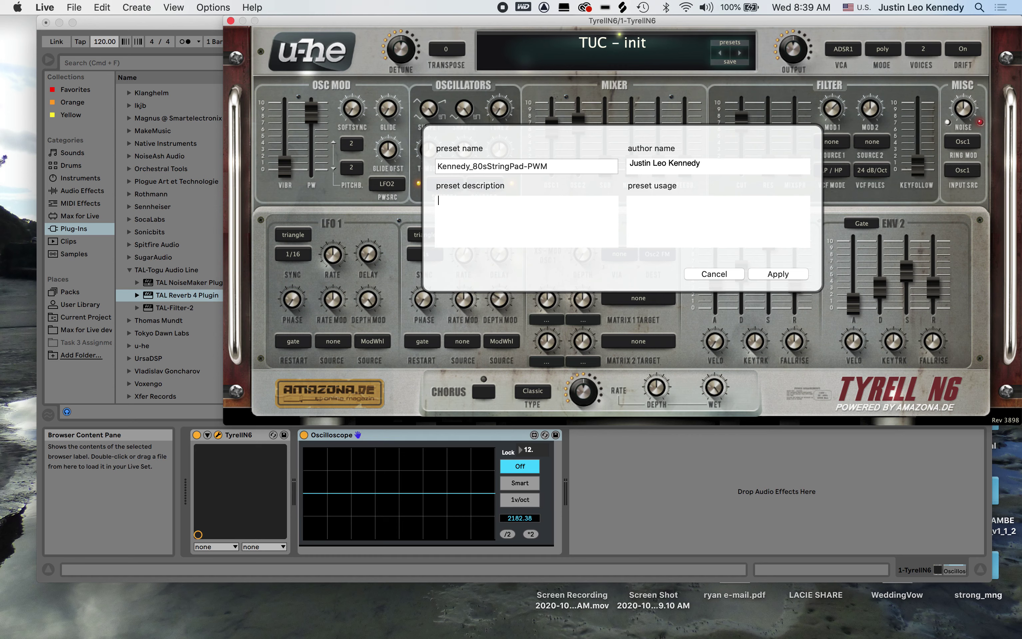
text(1980s sounding string pad with )
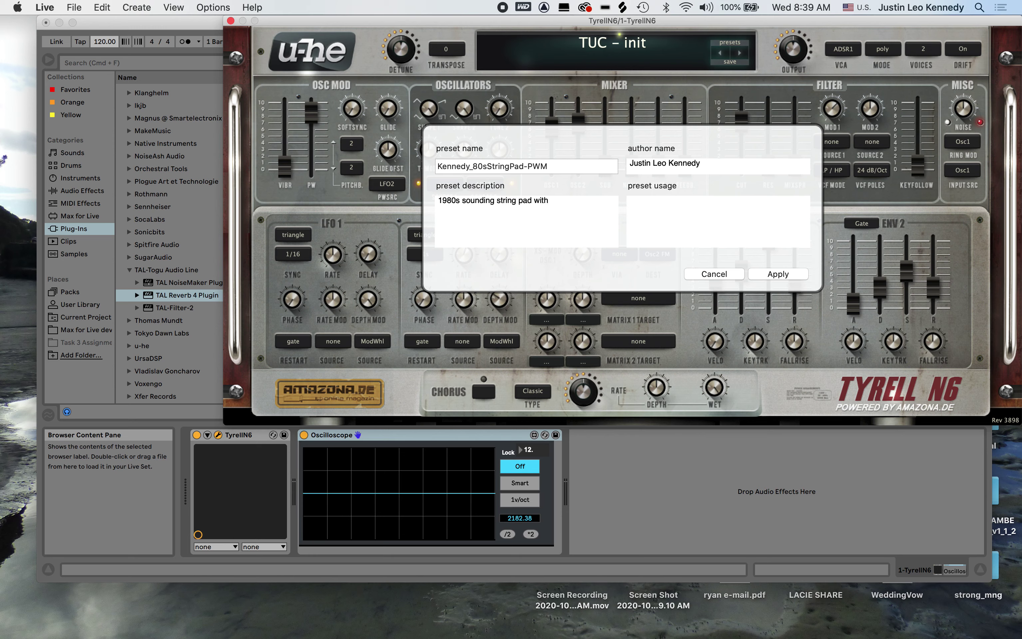
text(PWM.)
click(778, 274)
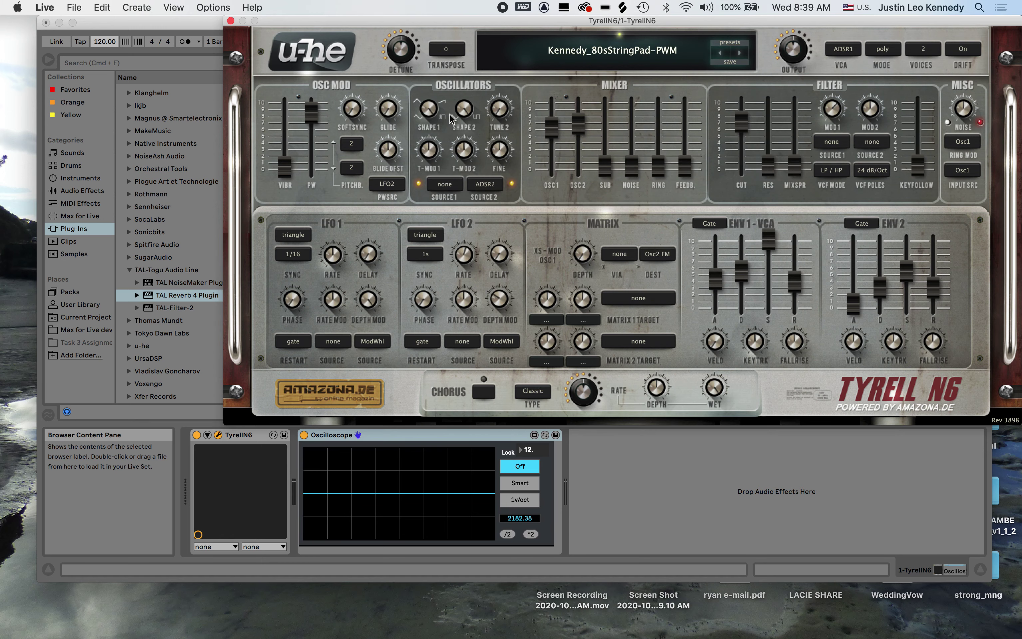